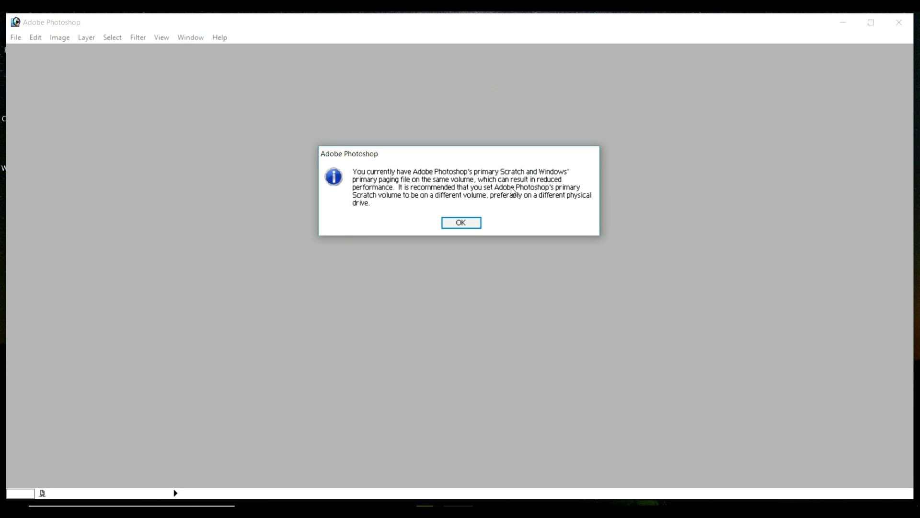
- Dismiss the shared scratch volume warning and the full scratch disks error, letting Photoshop close
left_click(473, 224)
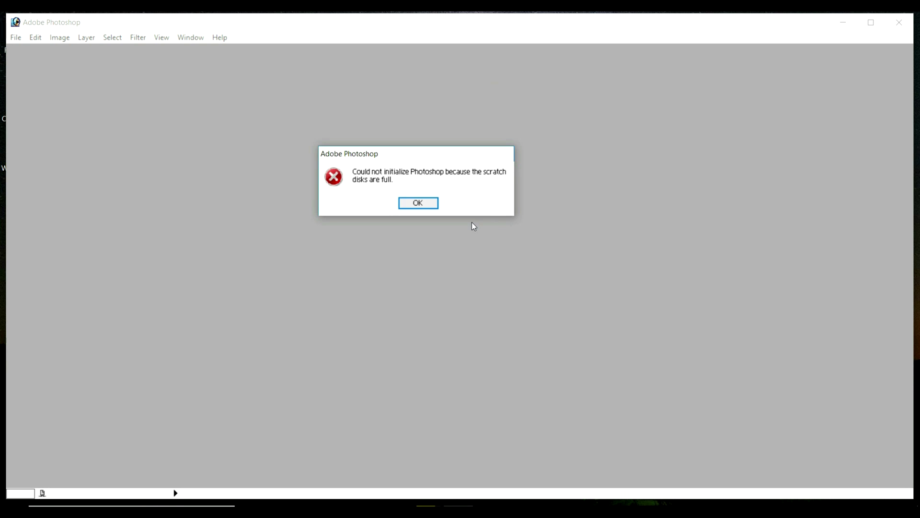
left_click(434, 205)
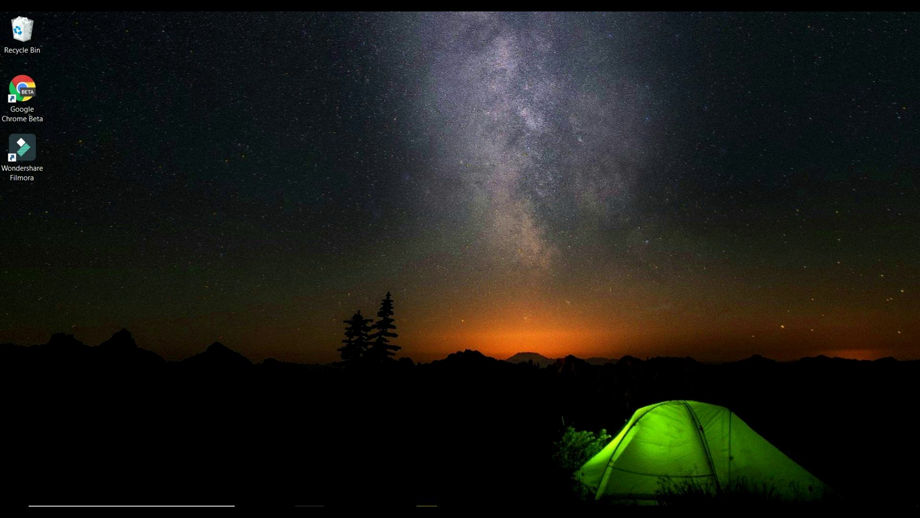
- Show This PC full-screen in File Explorer and bring up the Computer ribbon's Manage option
left_click(310, 498)
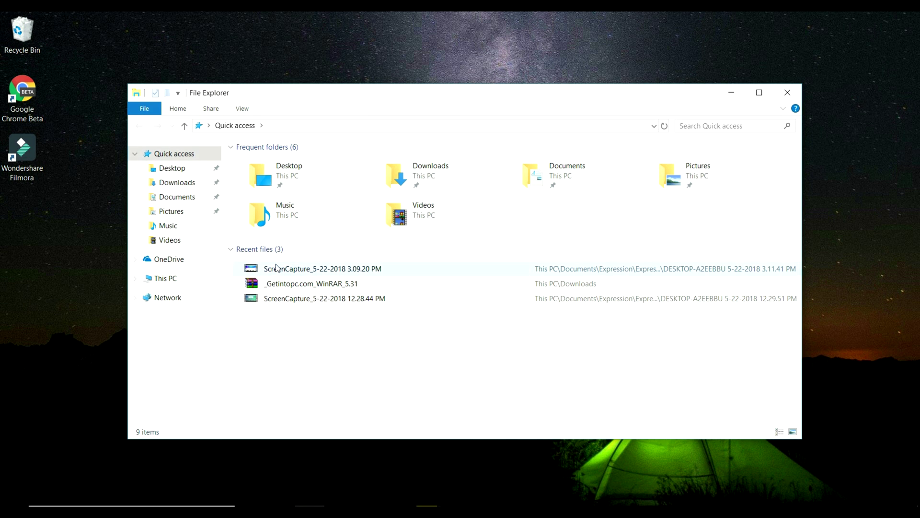
left_click(182, 283)
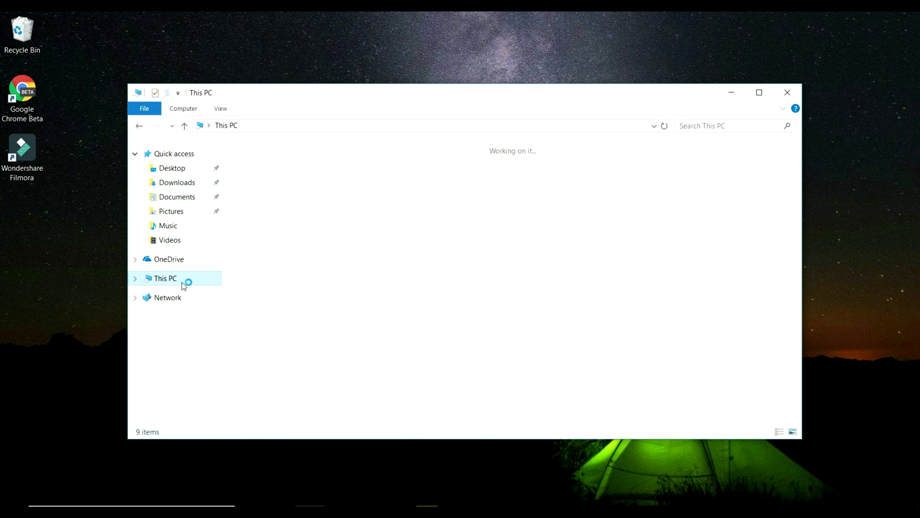
left_click(759, 93)
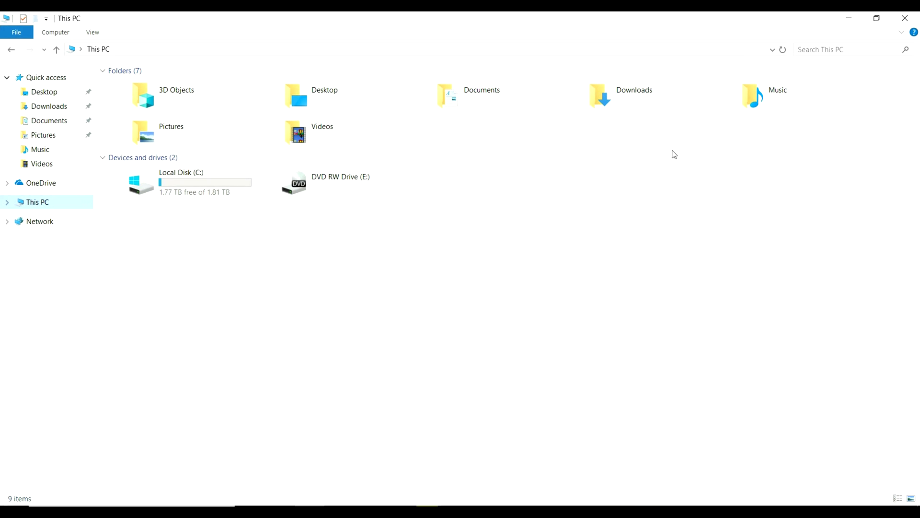
left_click(89, 32)
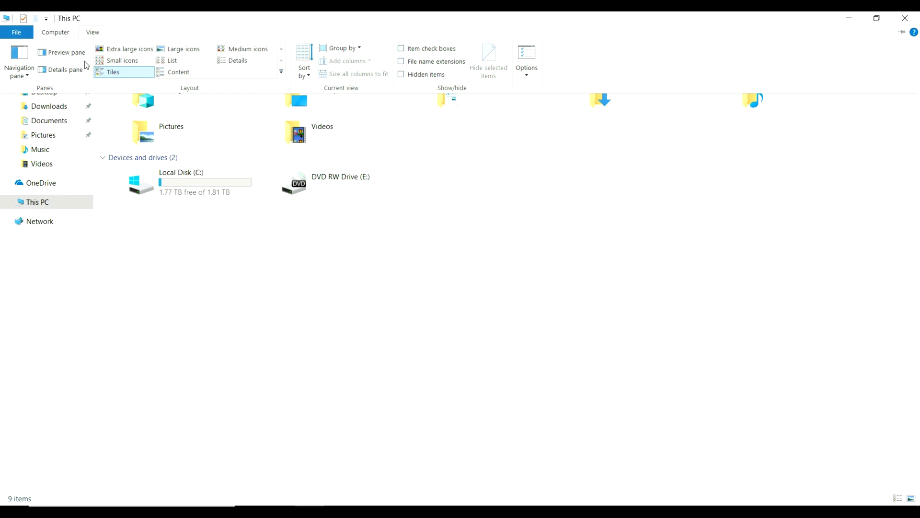
left_click(61, 32)
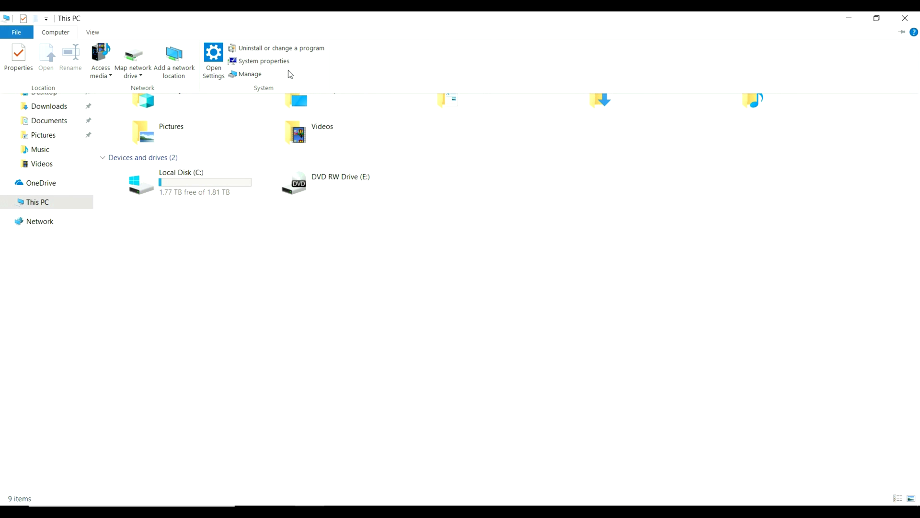
- Launch Computer Management and select Storage > Disk Management to view Disk 0's partitions
left_click(250, 74)
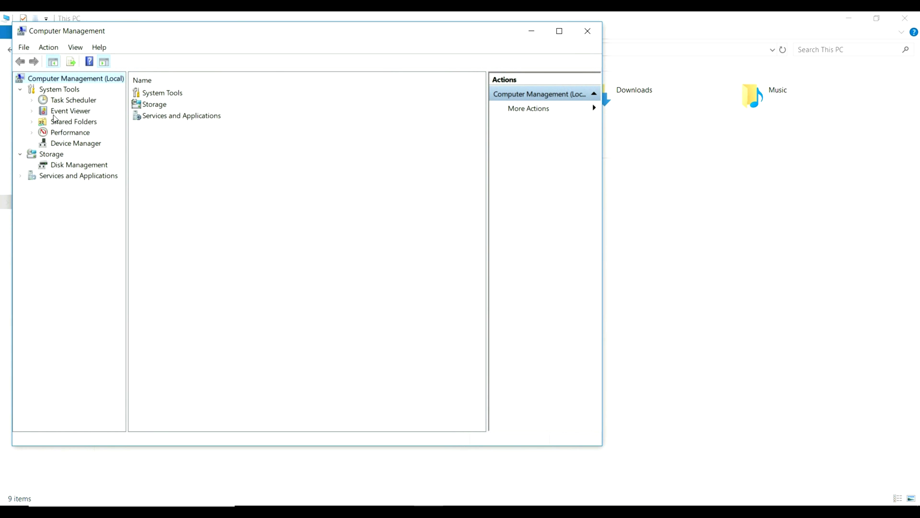
left_click(63, 166)
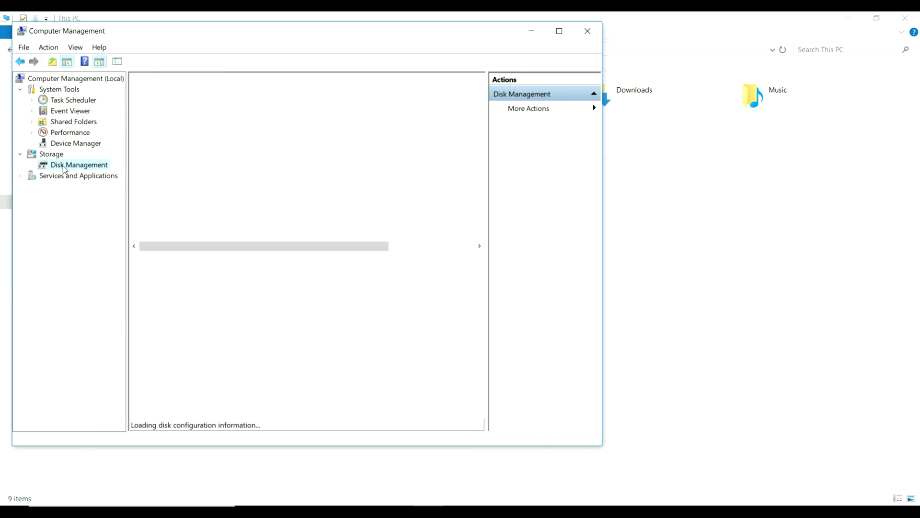
- Shrink the C: volume by 450359 MB
right_click(285, 288)
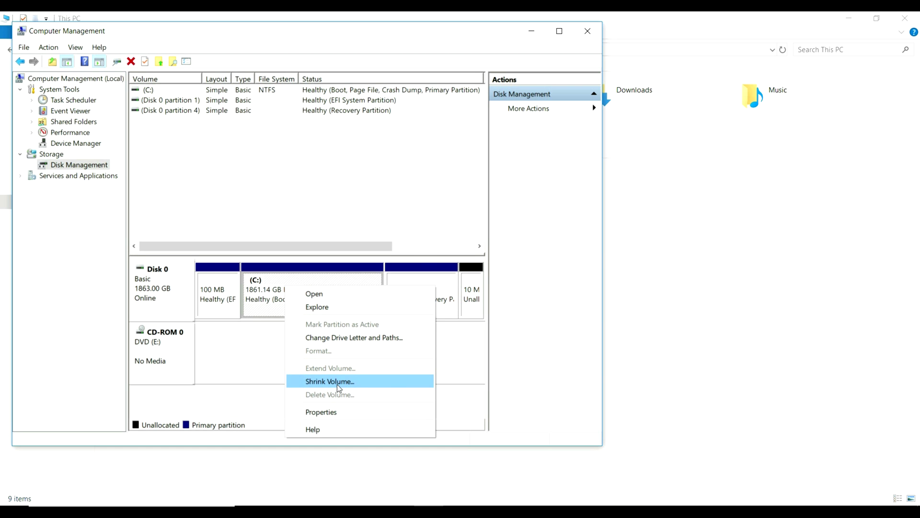
left_click(337, 382)
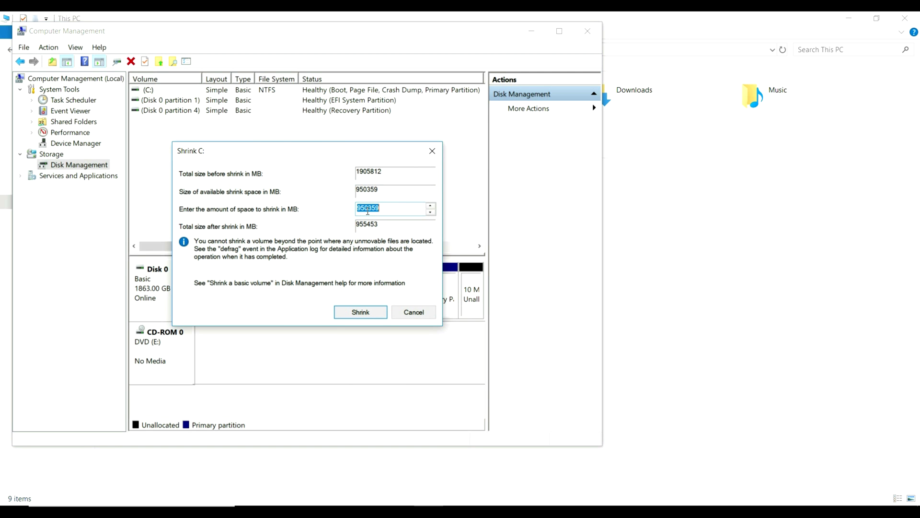
left_click(364, 209)
key("BackSpace")
type("4")
left_click(361, 311)
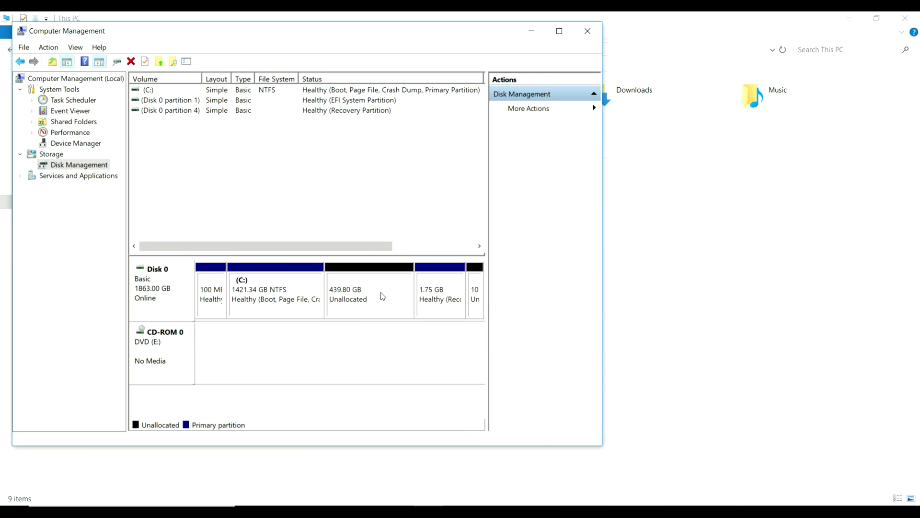
- Create a full-size NTFS simple volume D: from the 439.80 GB unallocated space
right_click(381, 292)
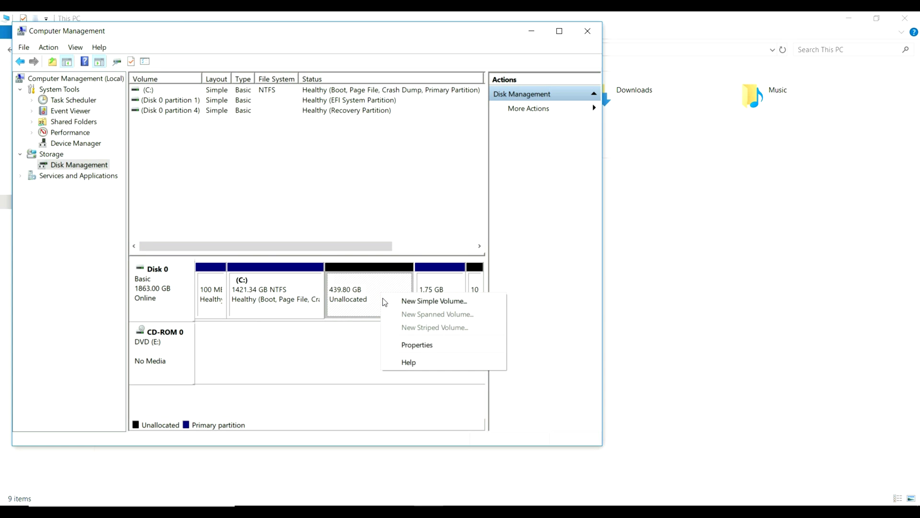
left_click(432, 301)
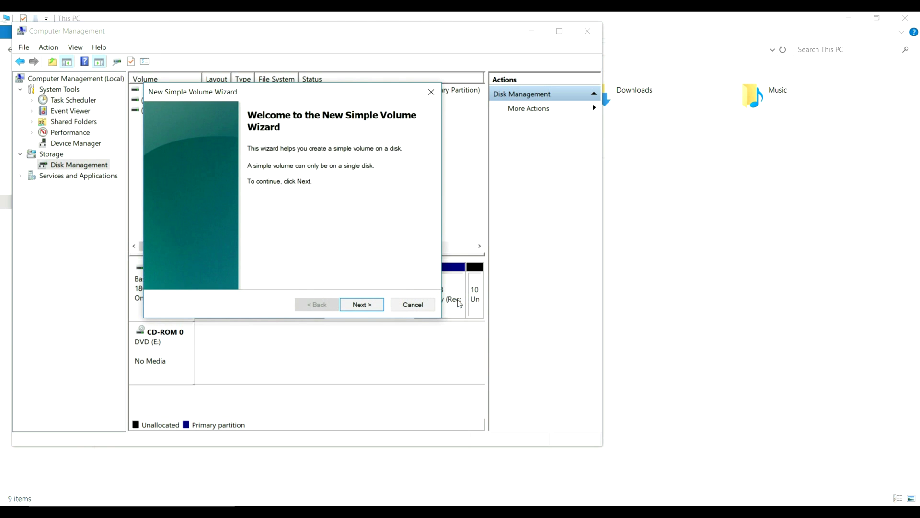
left_click(366, 304)
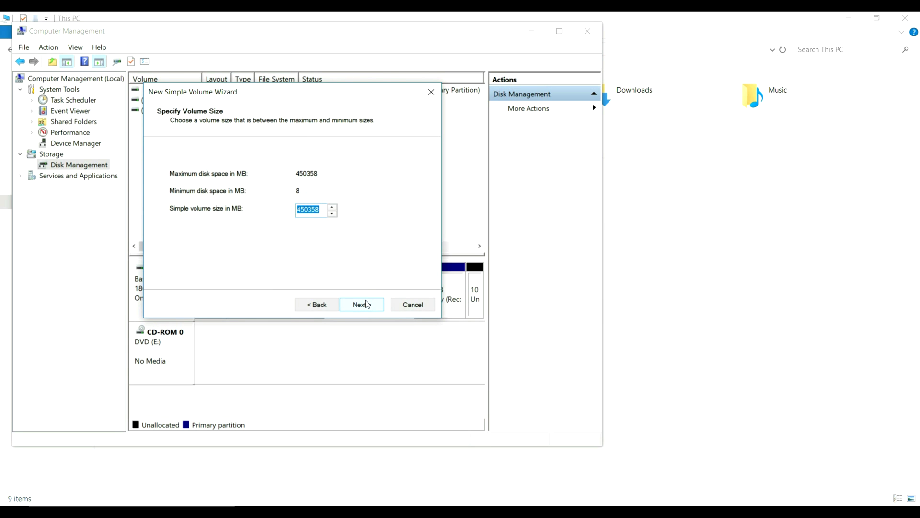
left_click(366, 305)
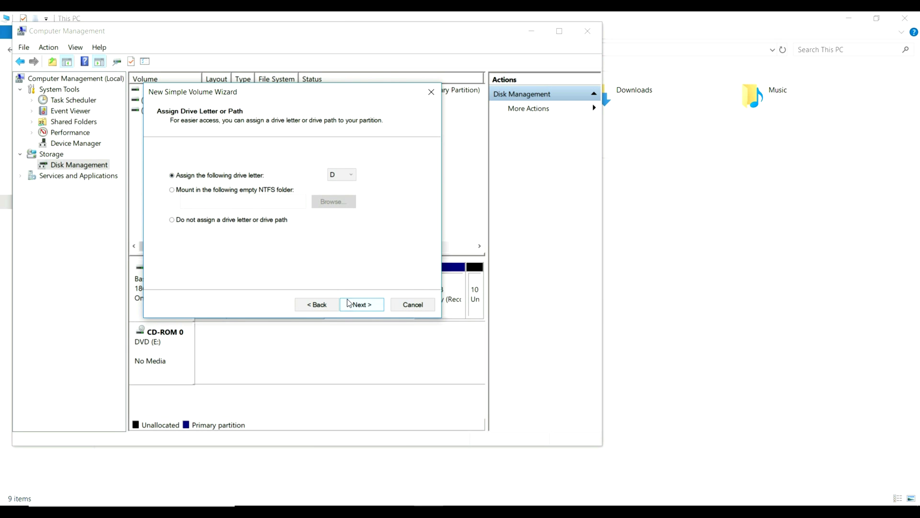
left_click(348, 304)
left_click(349, 304)
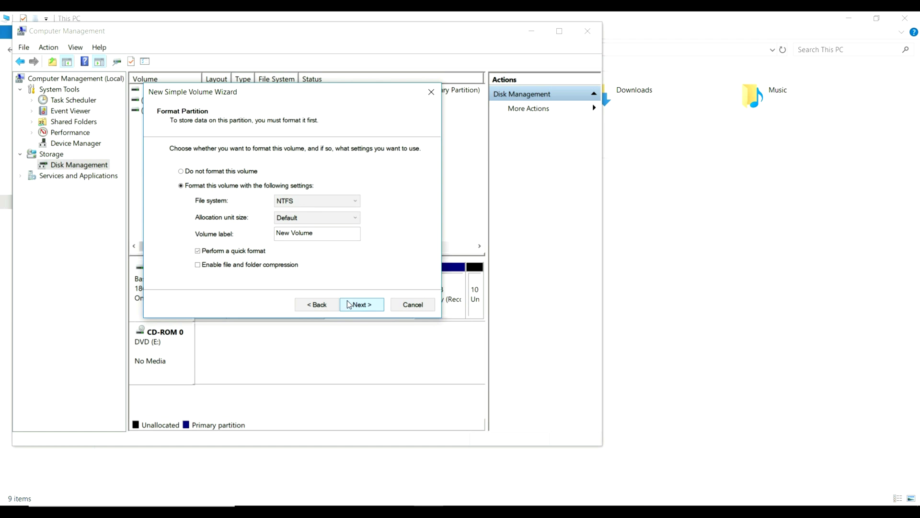
left_click(348, 304)
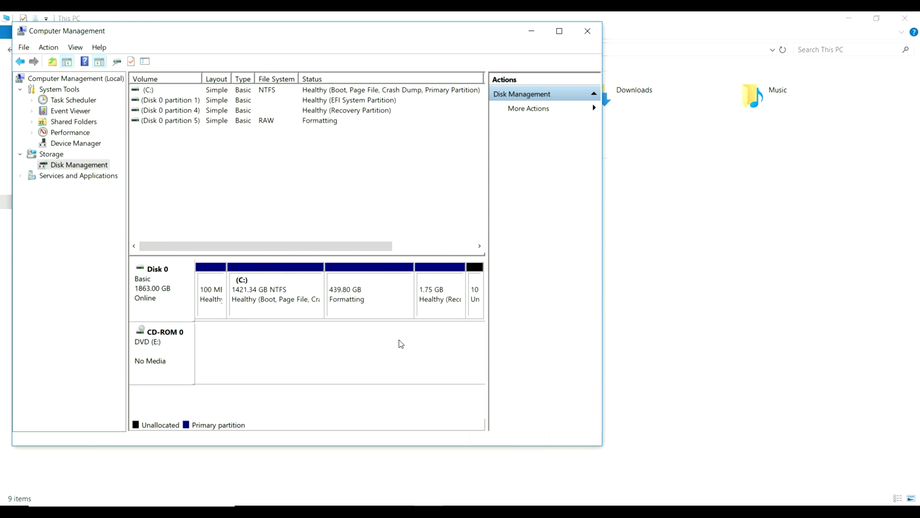
- Shrink the C: volume by the default 500000 MB
right_click(274, 286)
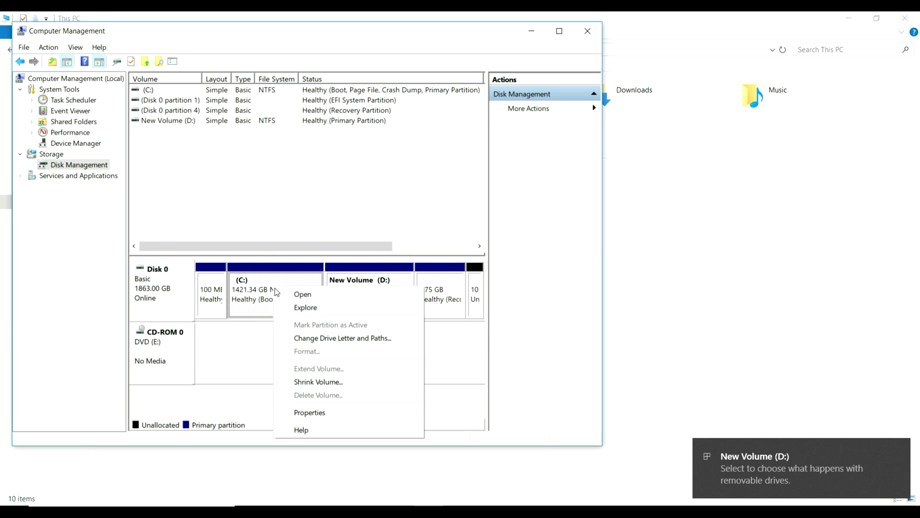
left_click(348, 383)
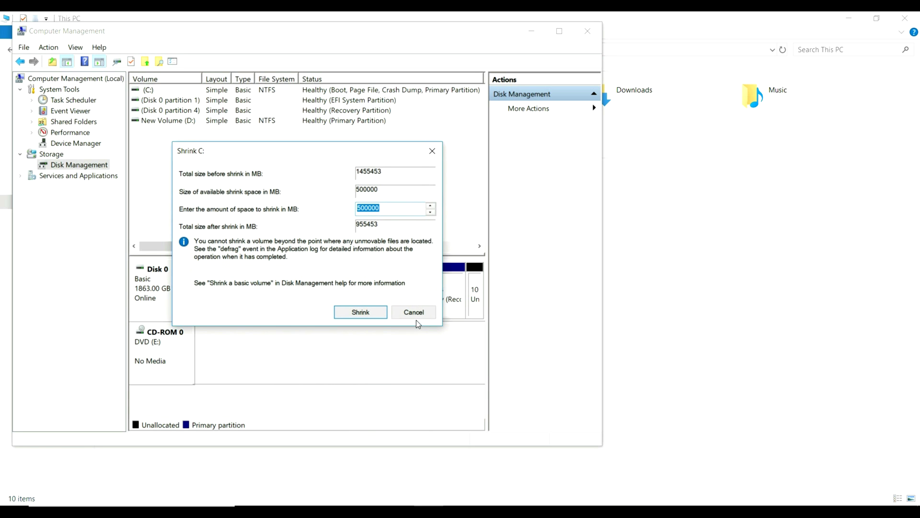
left_click(377, 316)
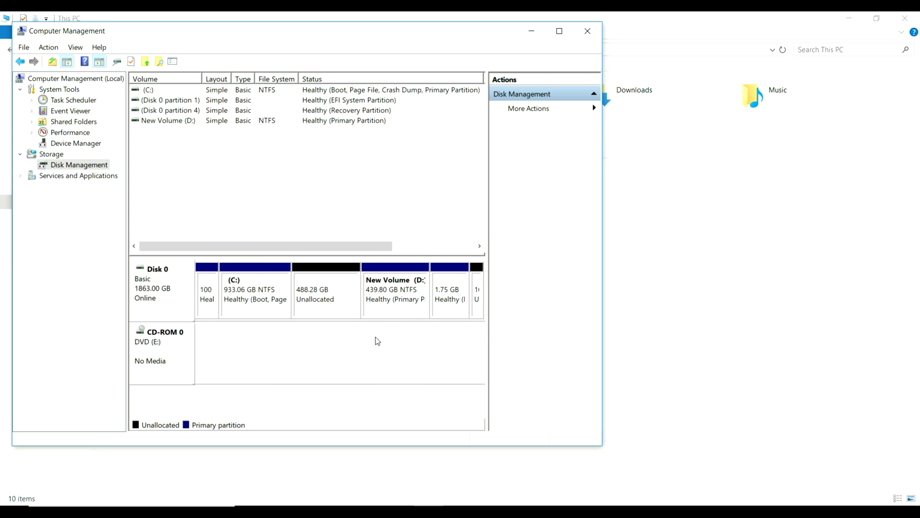
- Create a full-size 488.28 GB NTFS simple volume lettered F: in the unallocated space
right_click(334, 297)
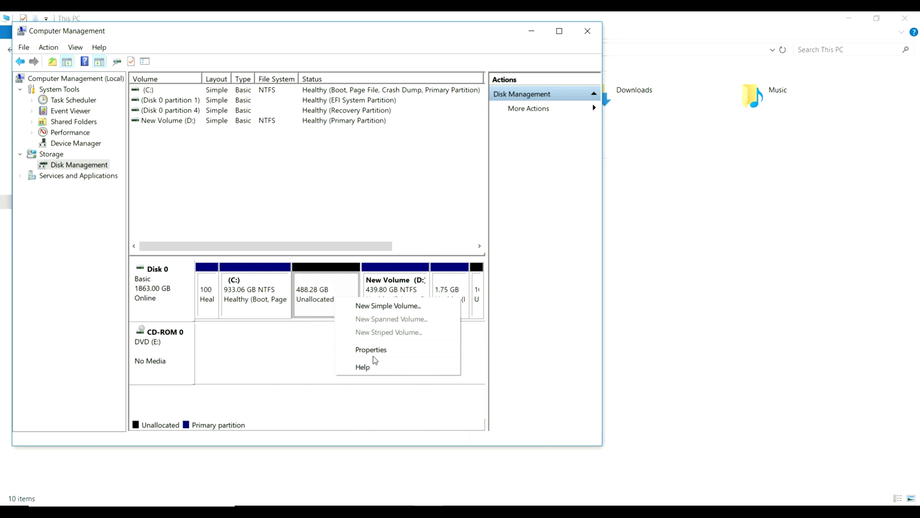
left_click(430, 307)
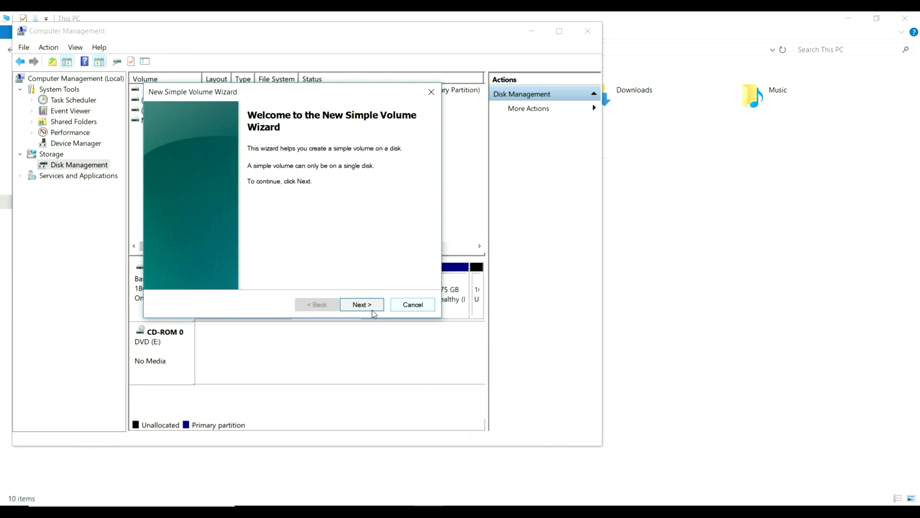
left_click(373, 308)
left_click(373, 308)
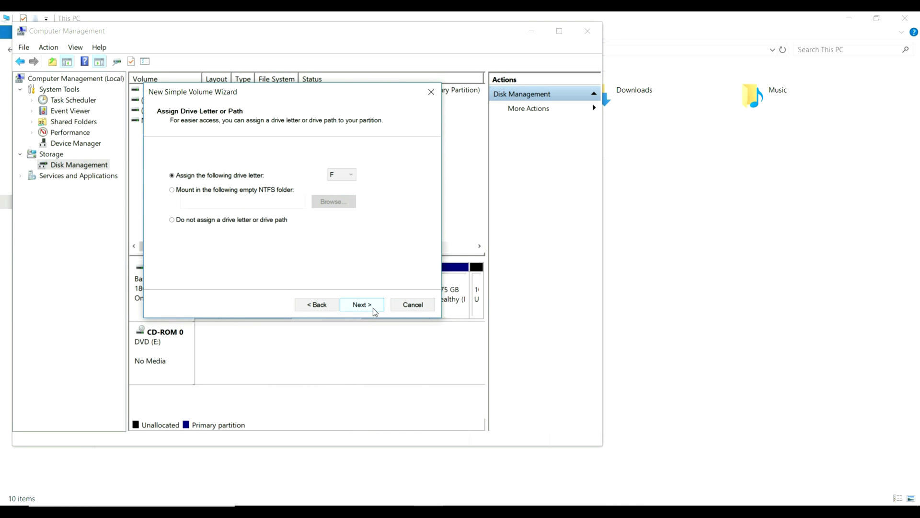
left_click(373, 308)
left_click(373, 308)
left_click(373, 308)
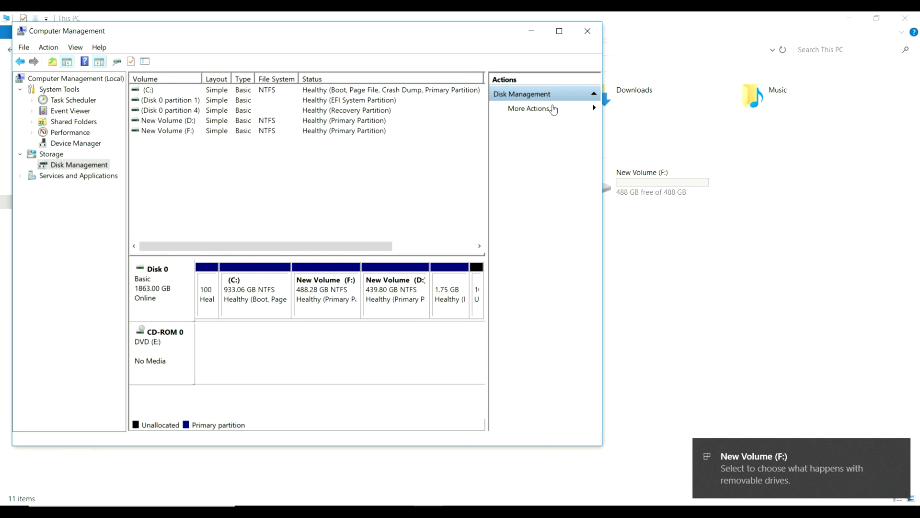
- Cancel a further C: shrink showing 0 MB available, then close Computer Management and This PC
right_click(268, 290)
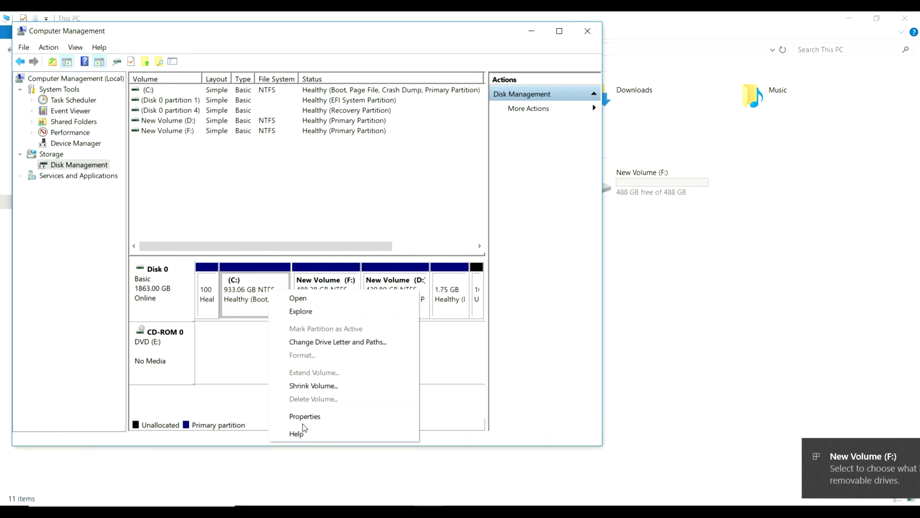
left_click(345, 385)
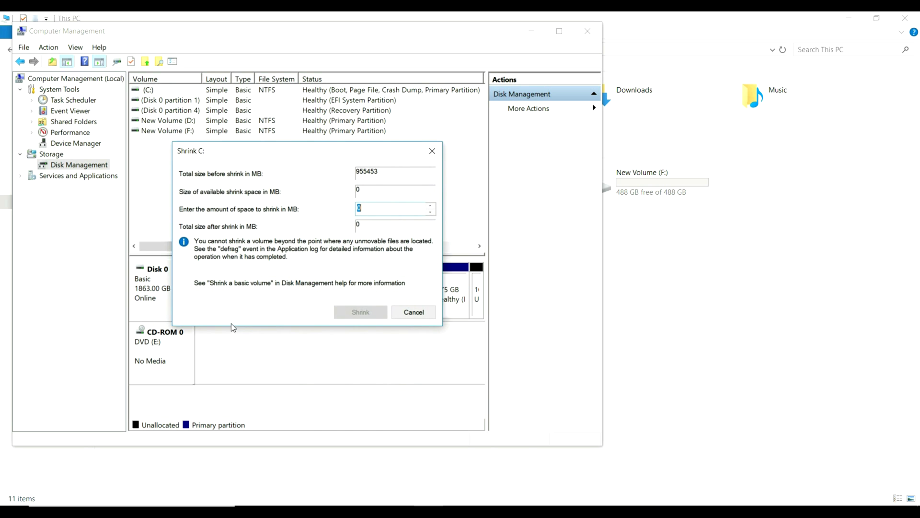
left_click(421, 316)
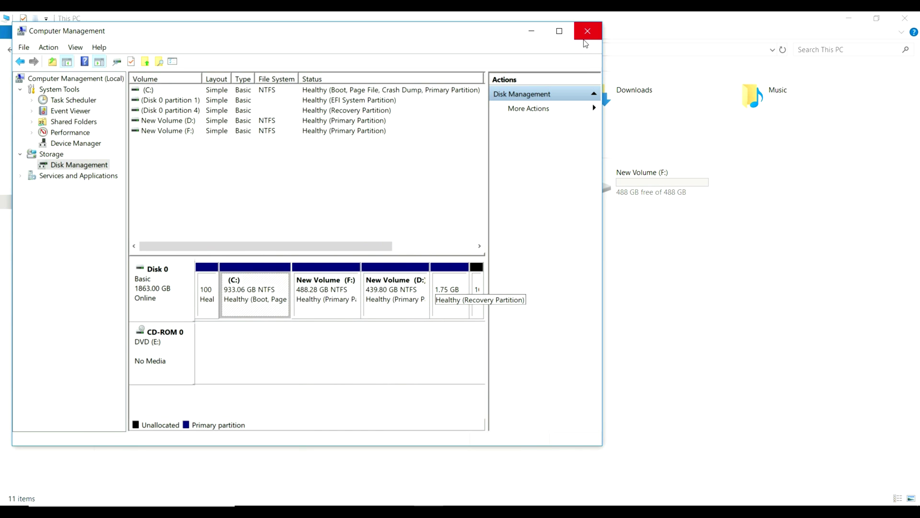
left_click(587, 30)
left_click(904, 17)
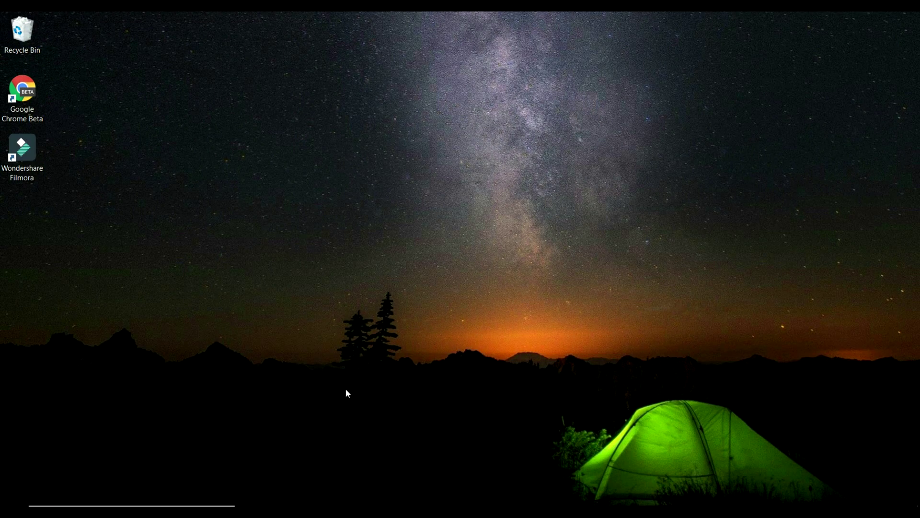
- Start Photoshop 7.0 from Start, skipping registration and keeping the default color settings
key("super")
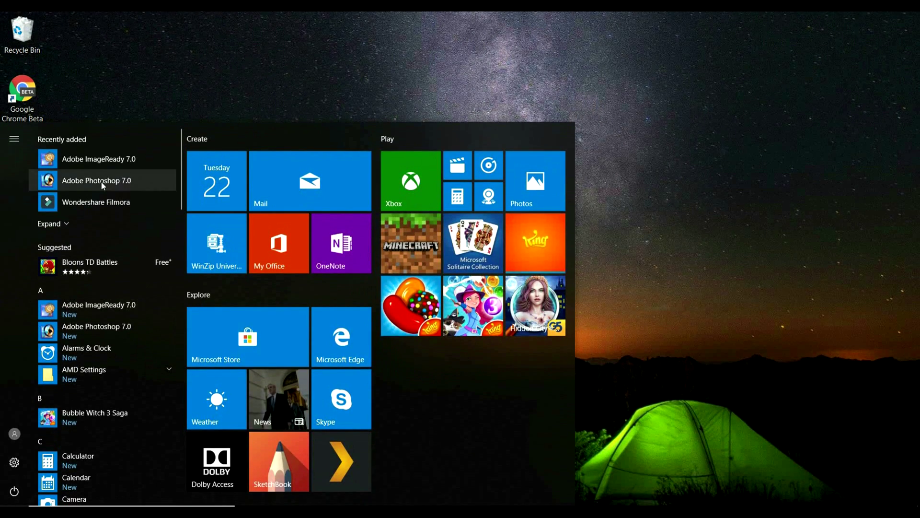
left_click(132, 181)
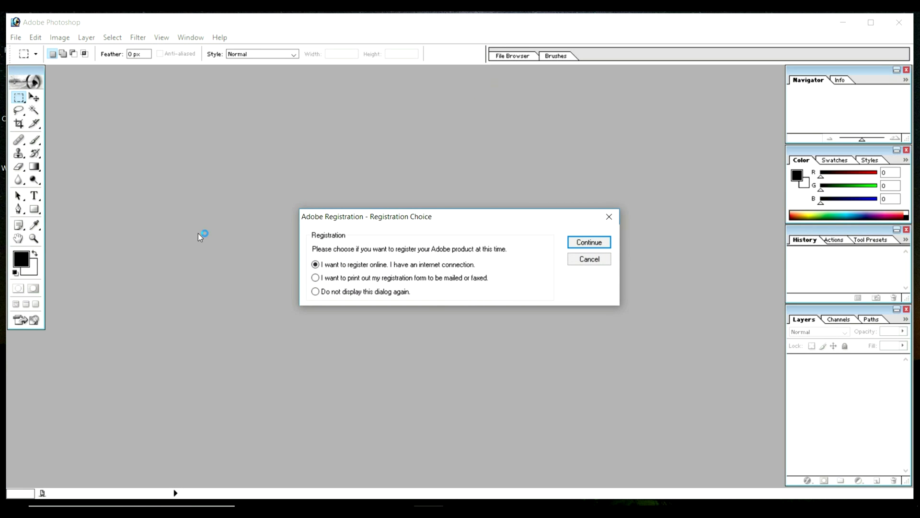
left_click(597, 260)
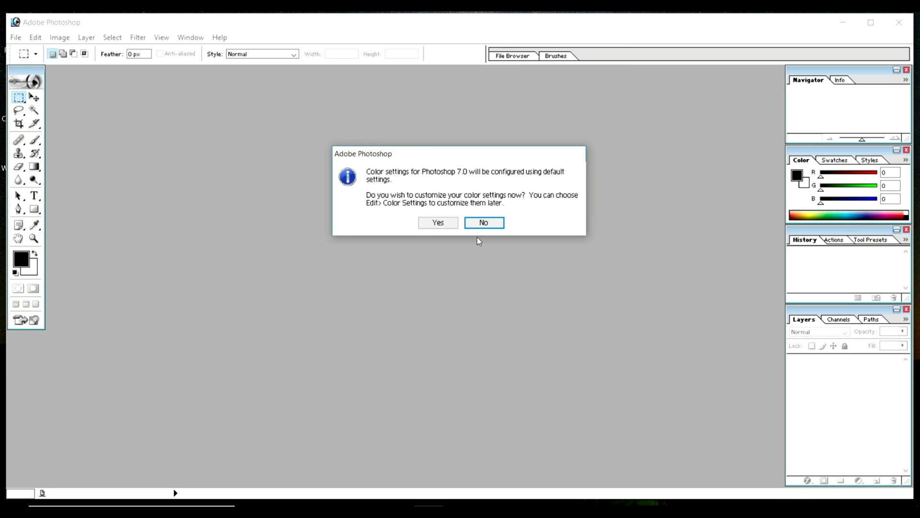
left_click(488, 222)
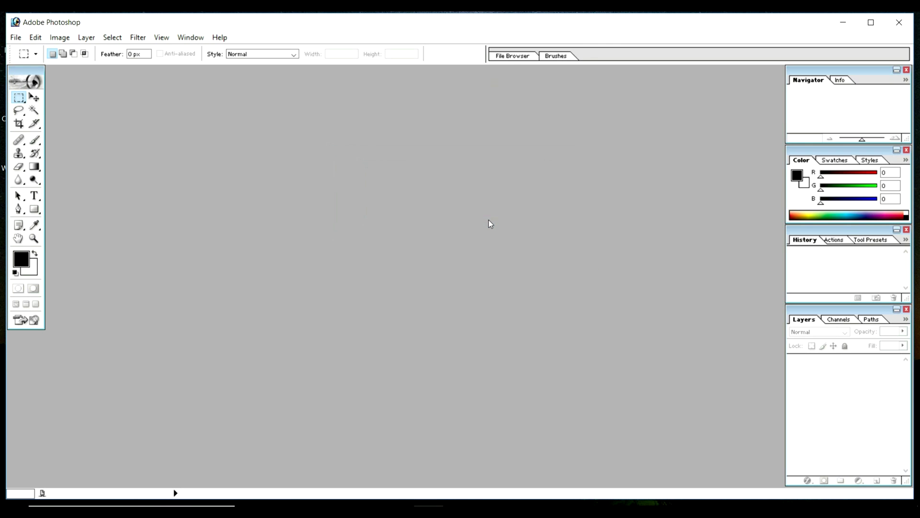
- Create a default-size Untitled-1 document, choose File > Browse, then quit Photoshop
key("ctrl+n")
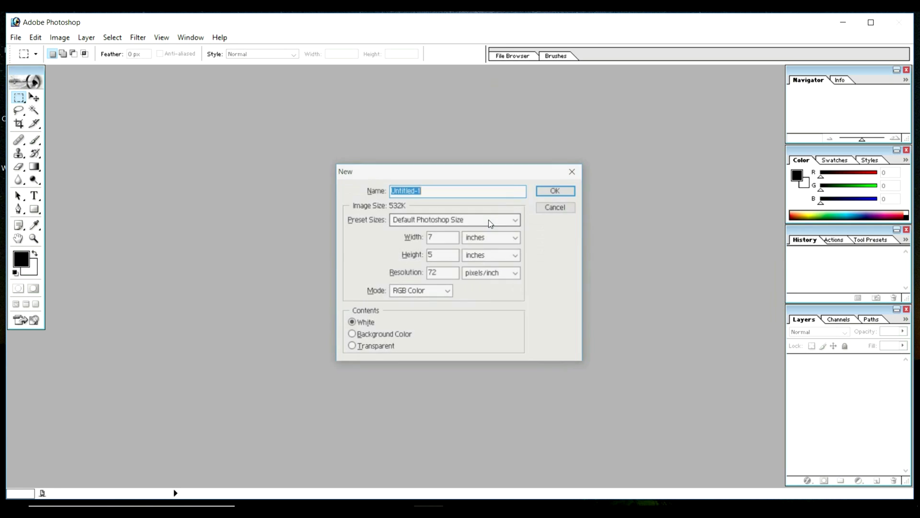
key("Return")
left_click(16, 37)
left_click(39, 72)
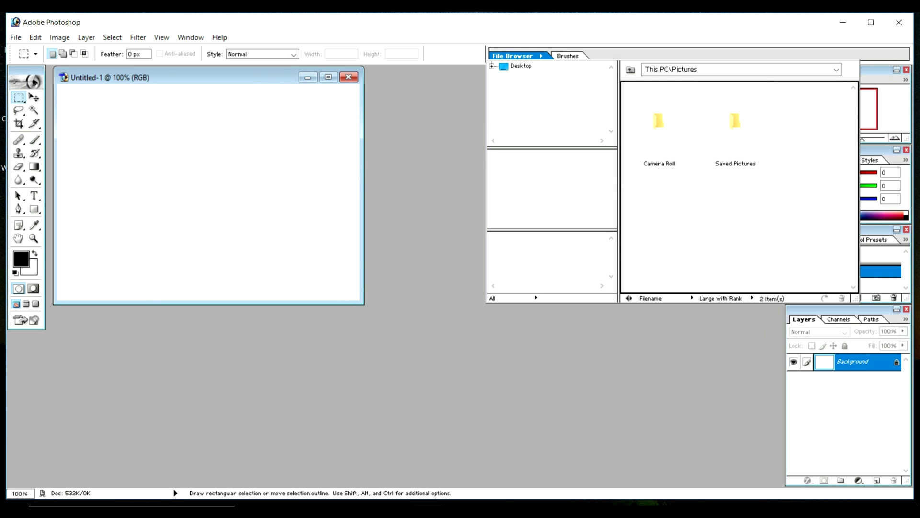
left_click(903, 23)
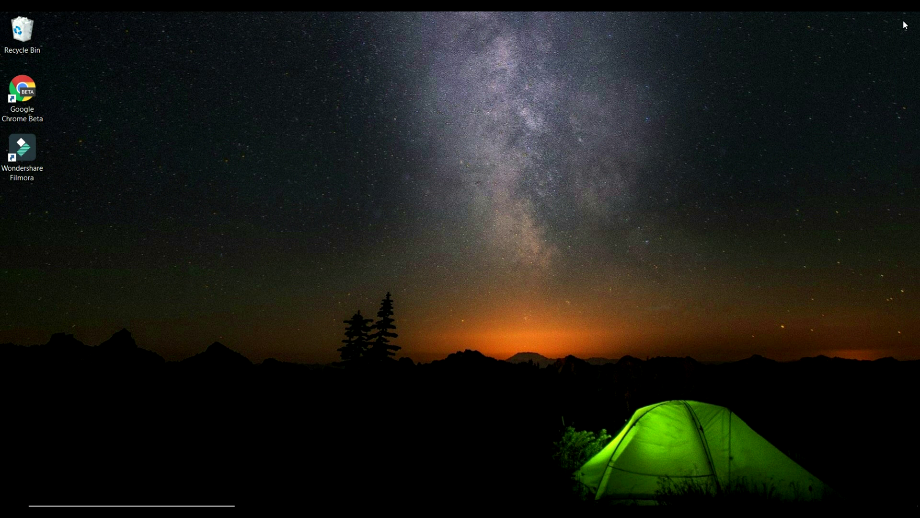